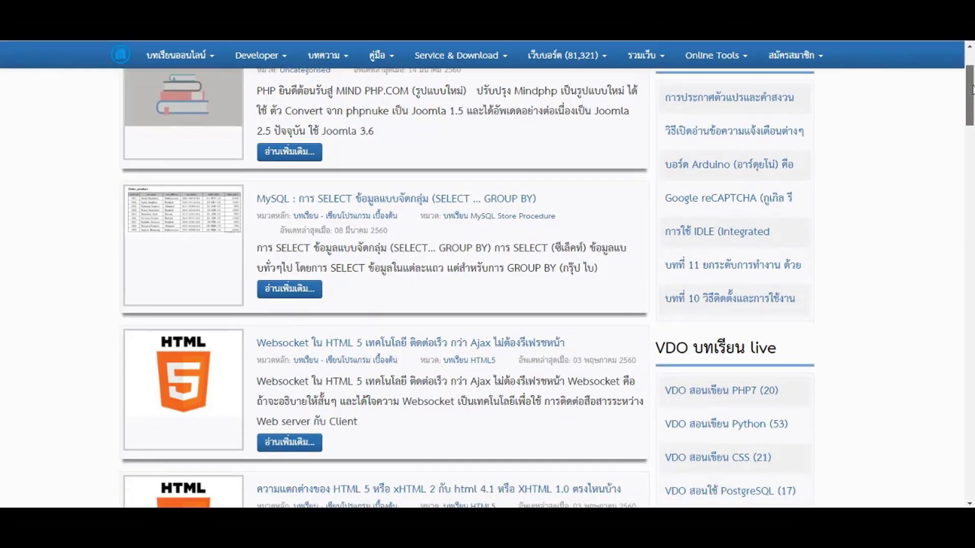
{"action": "scroll", "coordinate": [972, 102], "scroll_direction": "down", "scroll_amount": 2}
Step: Search YouTube for mindphp
{"action": "left_click_drag", "start_coordinate": [971, 102], "coordinate": [972, 262]}
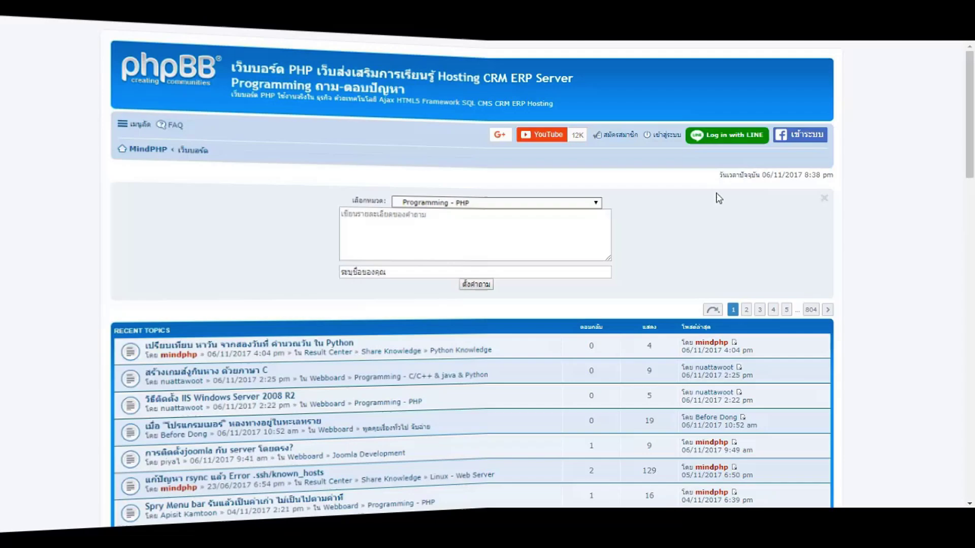
{"action": "scroll", "coordinate": [893, 203], "scroll_direction": "down", "scroll_amount": 5}
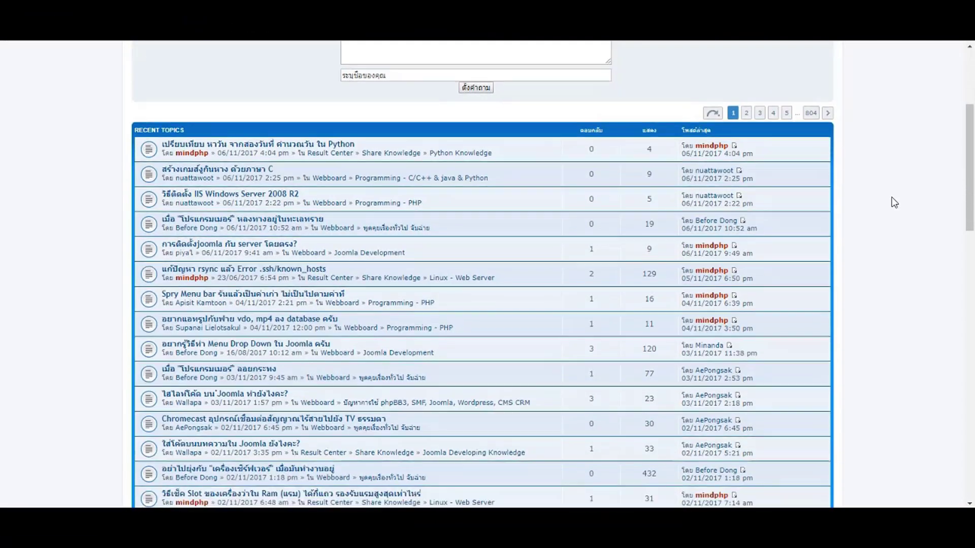
{"action": "scroll", "coordinate": [894, 202], "scroll_direction": "down", "scroll_amount": 2}
{"action": "scroll", "coordinate": [894, 203], "scroll_direction": "down", "scroll_amount": 2}
{"action": "scroll", "coordinate": [894, 203], "scroll_direction": "down", "scroll_amount": 2}
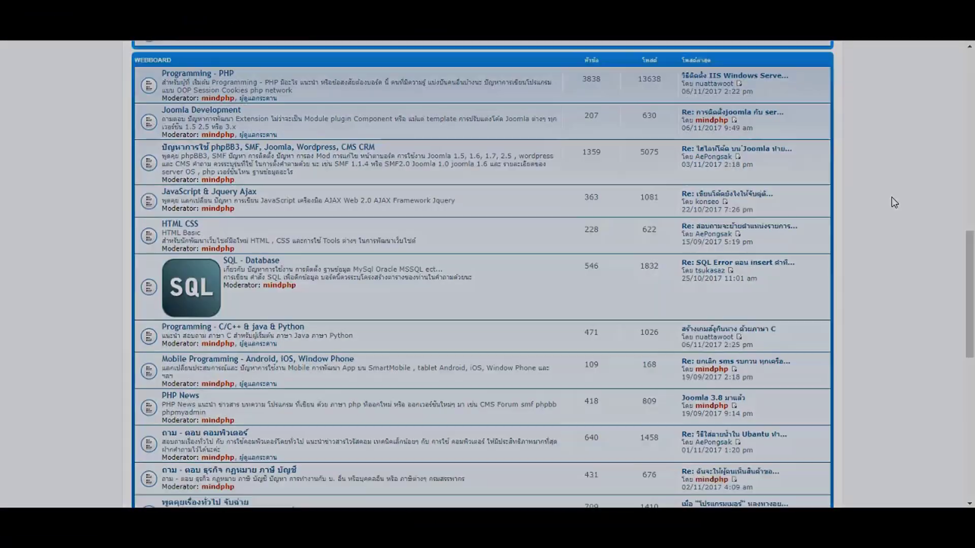
{"action": "scroll", "coordinate": [894, 203], "scroll_direction": "down", "scroll_amount": 3}
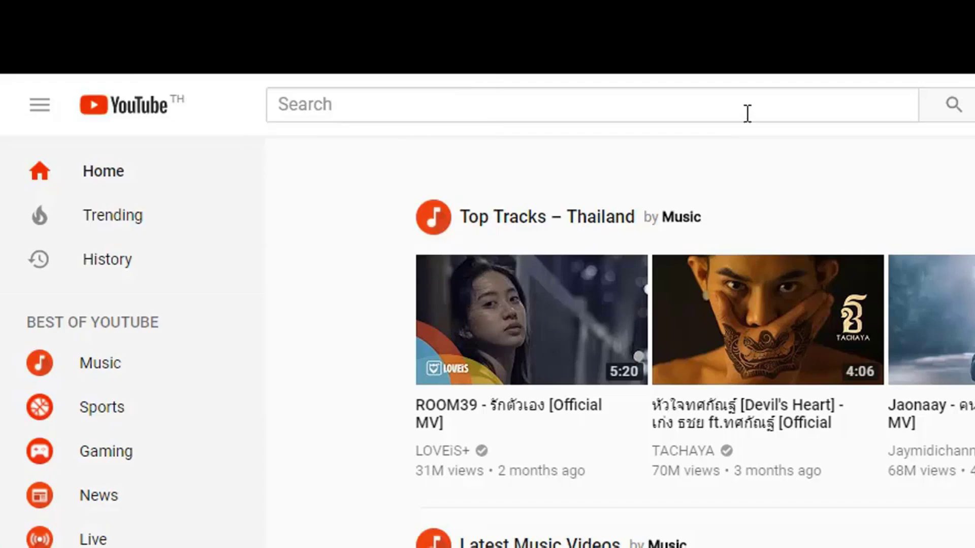
{"action": "left_click", "coordinate": [747, 112]}
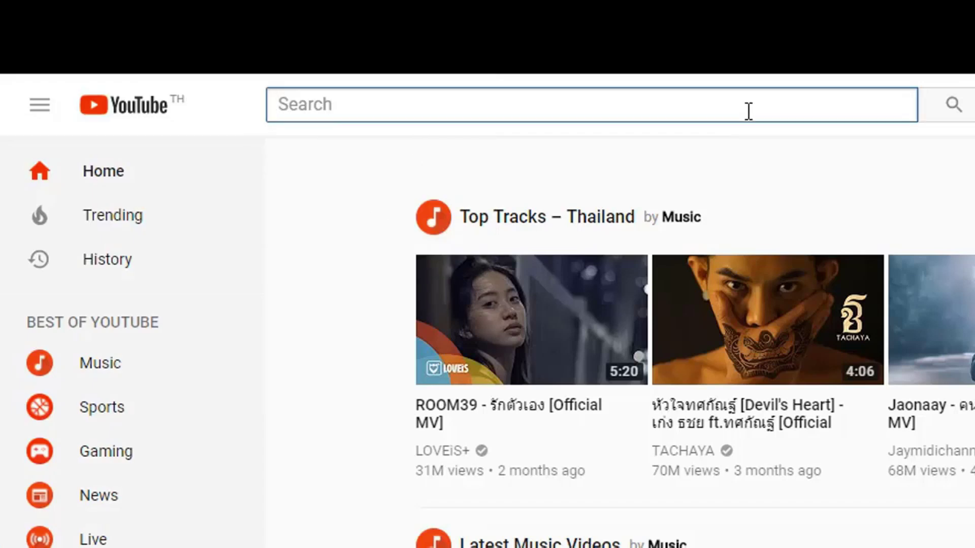
{"action": "type", "text": "mindphp"}
{"action": "key", "text": "Return"}
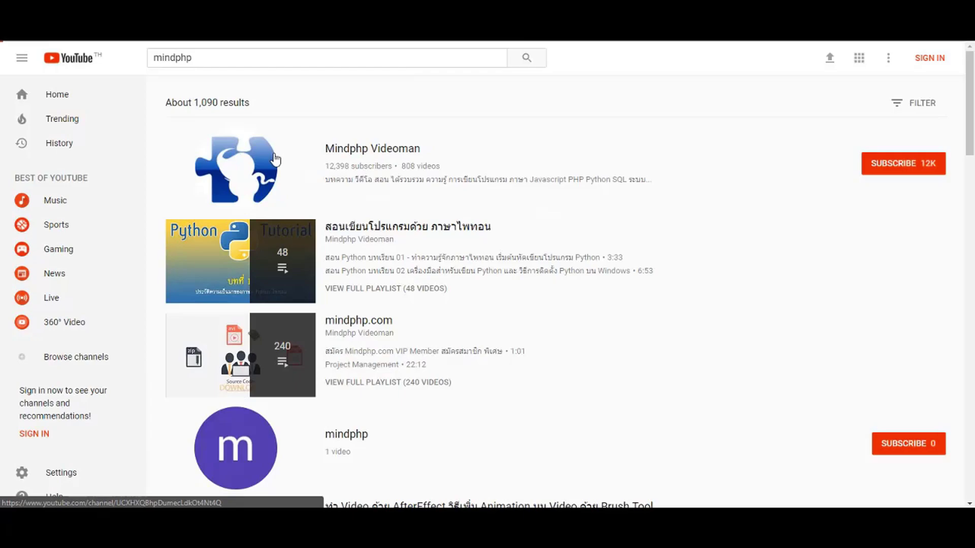
Step: Open the Mindphp Videoman channel and scroll through its video list
{"action": "left_click", "coordinate": [470, 268]}
{"action": "scroll", "coordinate": [936, 160], "scroll_direction": "down", "scroll_amount": 2}
{"action": "scroll", "coordinate": [937, 160], "scroll_direction": "down", "scroll_amount": 3}
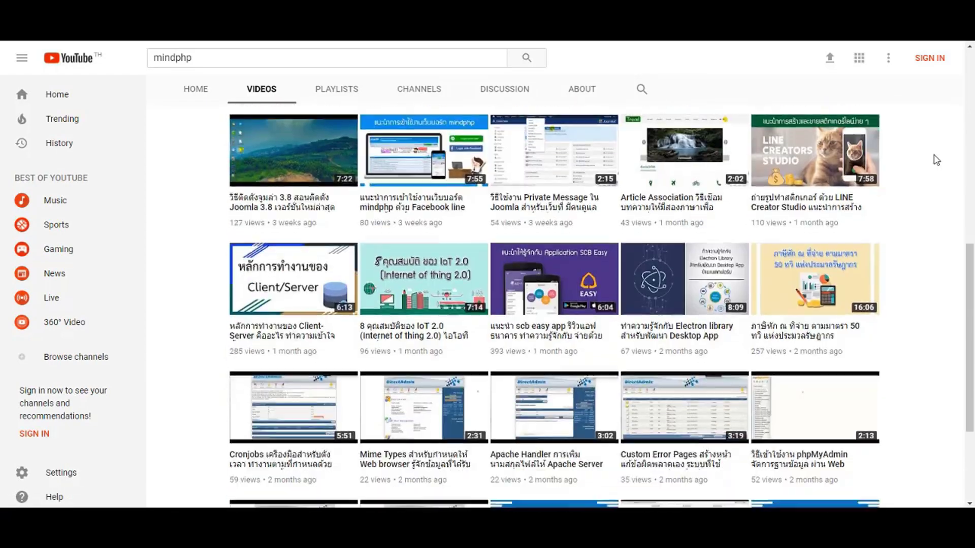
{"action": "scroll", "coordinate": [938, 161], "scroll_direction": "down", "scroll_amount": 2}
{"action": "scroll", "coordinate": [938, 161], "scroll_direction": "down", "scroll_amount": 3}
{"action": "scroll", "coordinate": [938, 161], "scroll_direction": "down", "scroll_amount": 3}
{"action": "scroll", "coordinate": [938, 161], "scroll_direction": "down", "scroll_amount": 2}
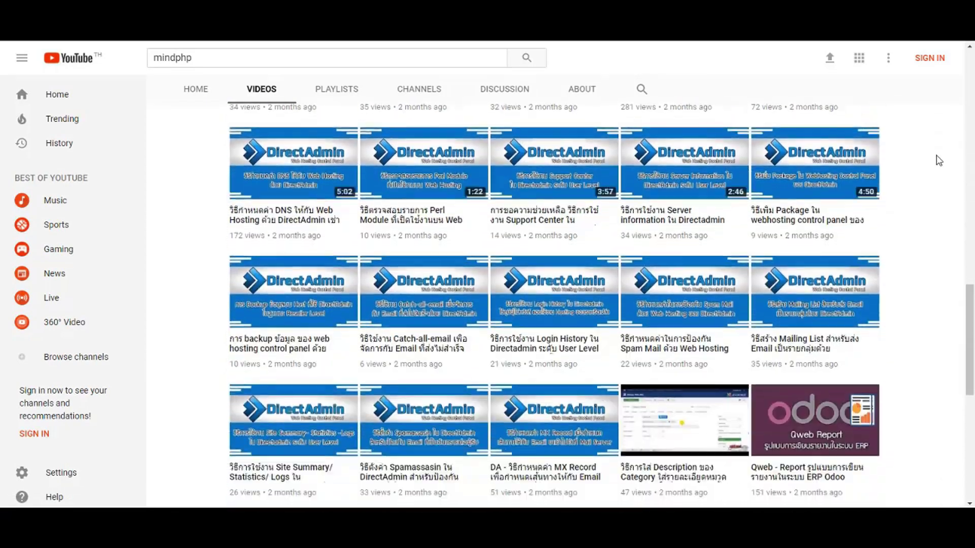
{"action": "scroll", "coordinate": [938, 161], "scroll_direction": "down", "scroll_amount": 2}
{"action": "scroll", "coordinate": [938, 160], "scroll_direction": "down", "scroll_amount": 2}
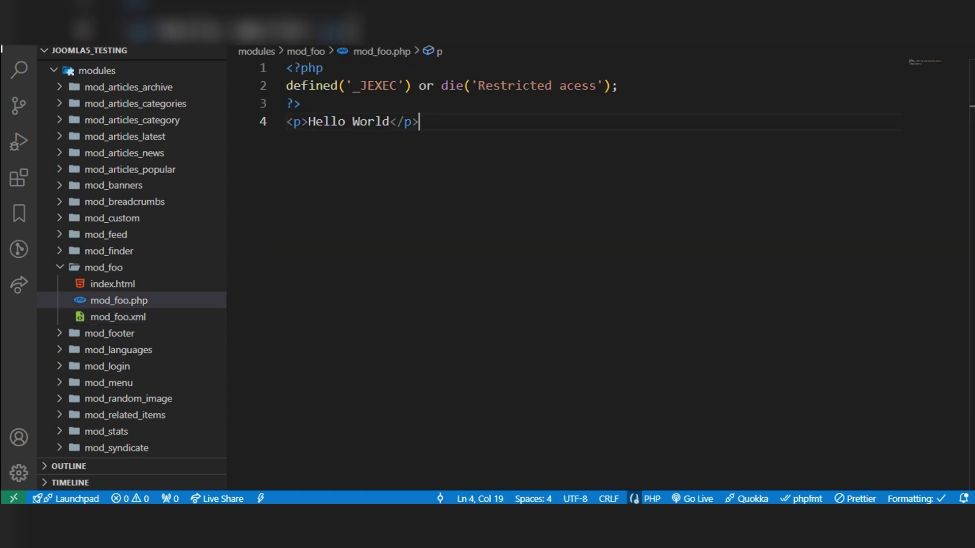
{"action": "left_click", "coordinate": [118, 317]}
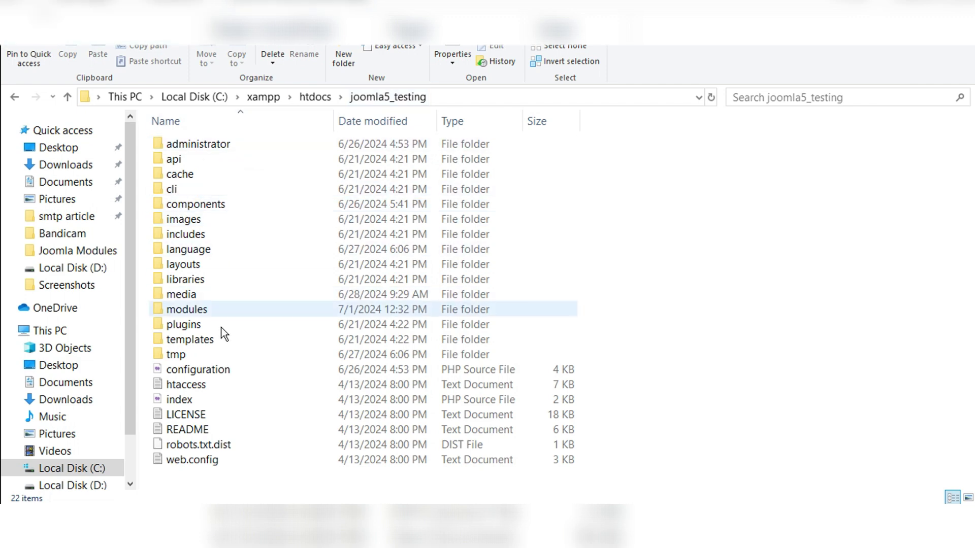
Step: In the modules folder, archive the mod_foo folder as mod_foo.zip in ZIP format
{"action": "left_click", "coordinate": [213, 311]}
{"action": "double_click", "coordinate": [212, 310]}
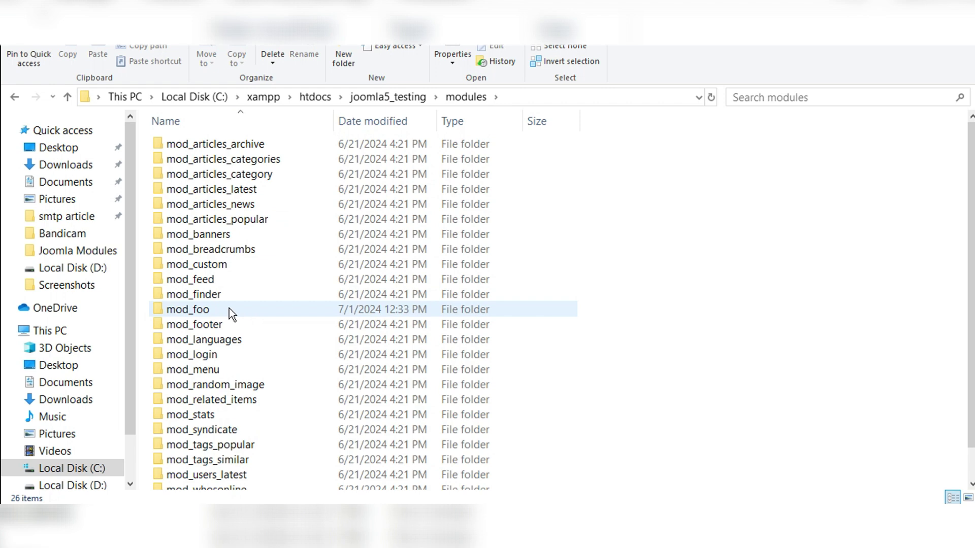
{"action": "left_click", "coordinate": [219, 315]}
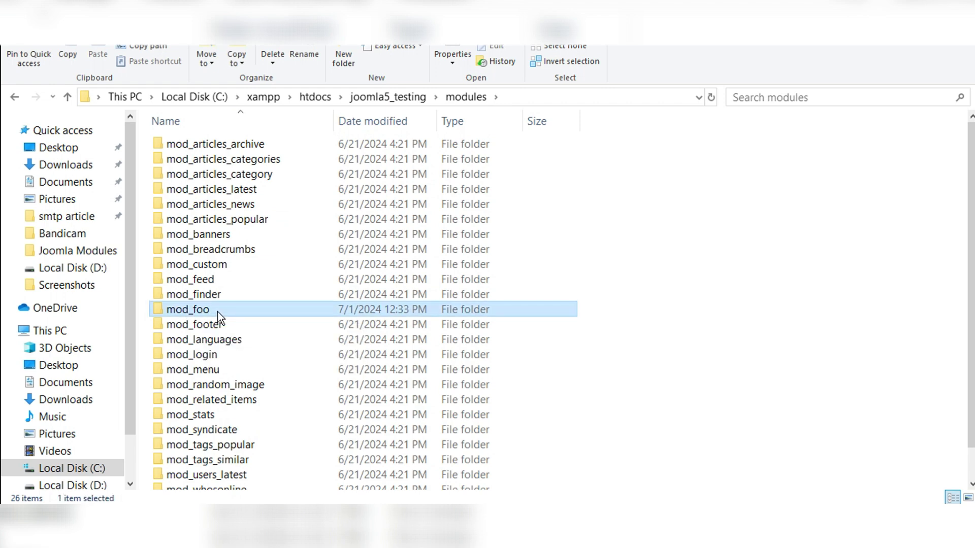
{"action": "right_click", "coordinate": [219, 317]}
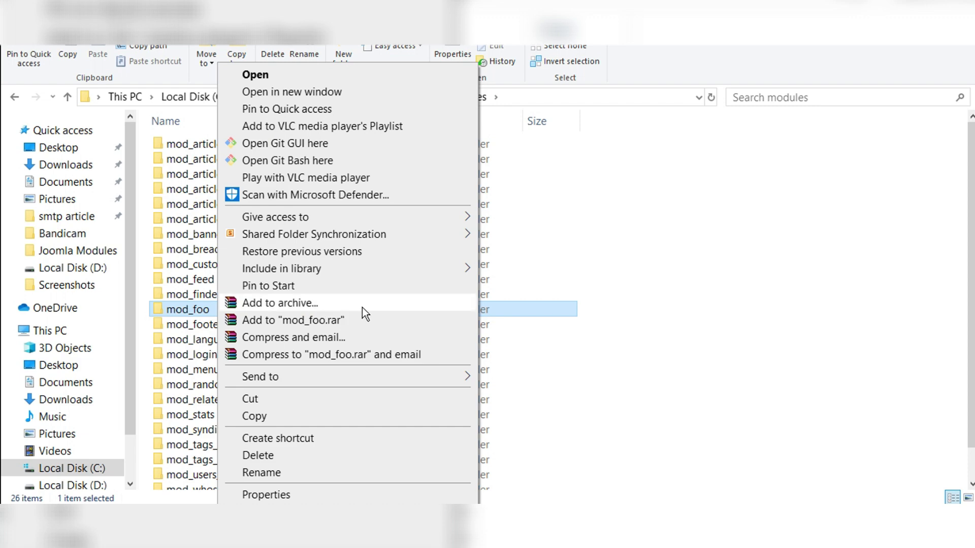
{"action": "left_click", "coordinate": [391, 303]}
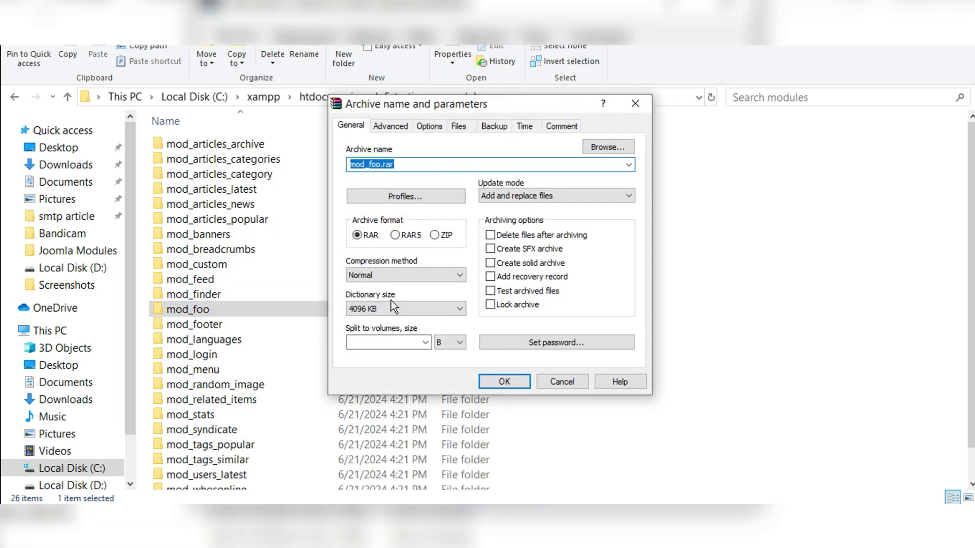
{"action": "left_click", "coordinate": [432, 235]}
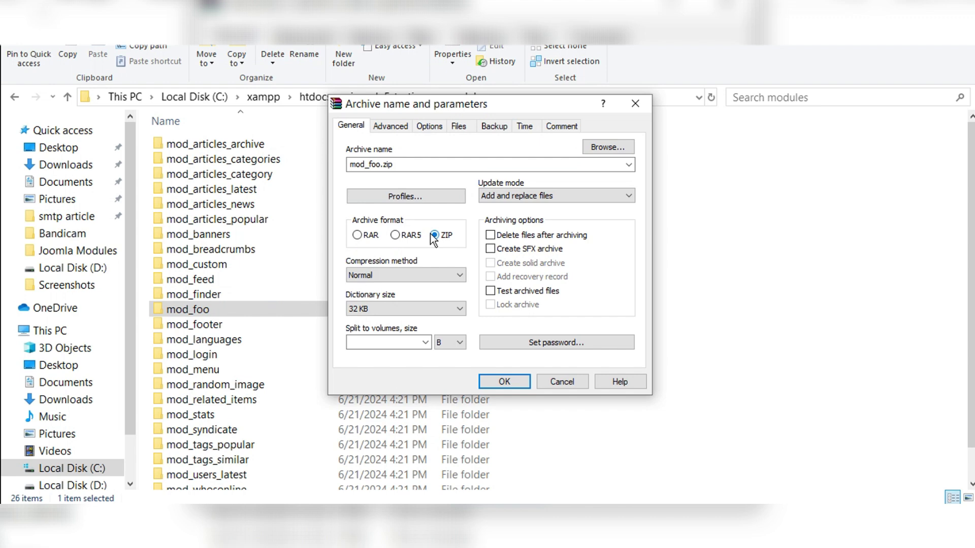
{"action": "left_click", "coordinate": [516, 383]}
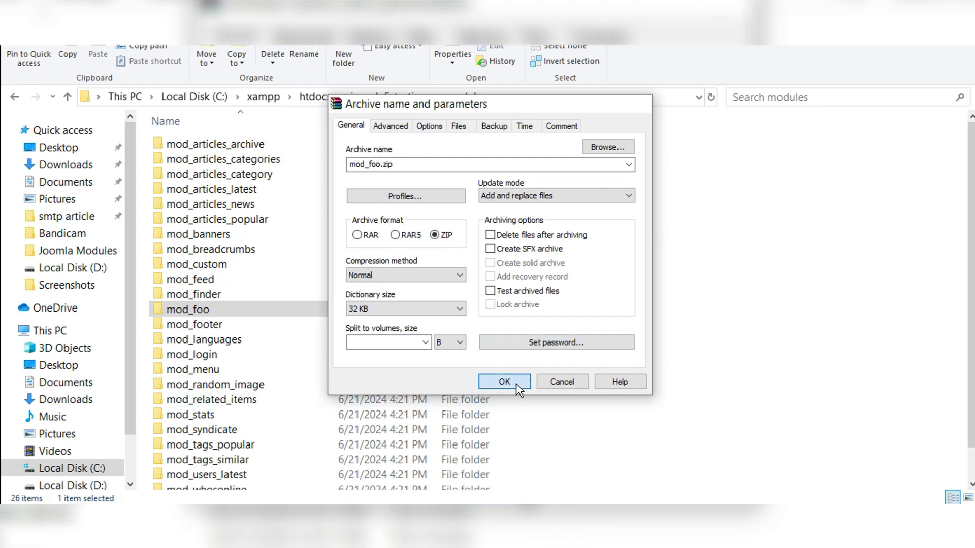
{"action": "scroll", "coordinate": [661, 364], "scroll_direction": "down", "scroll_amount": 2}
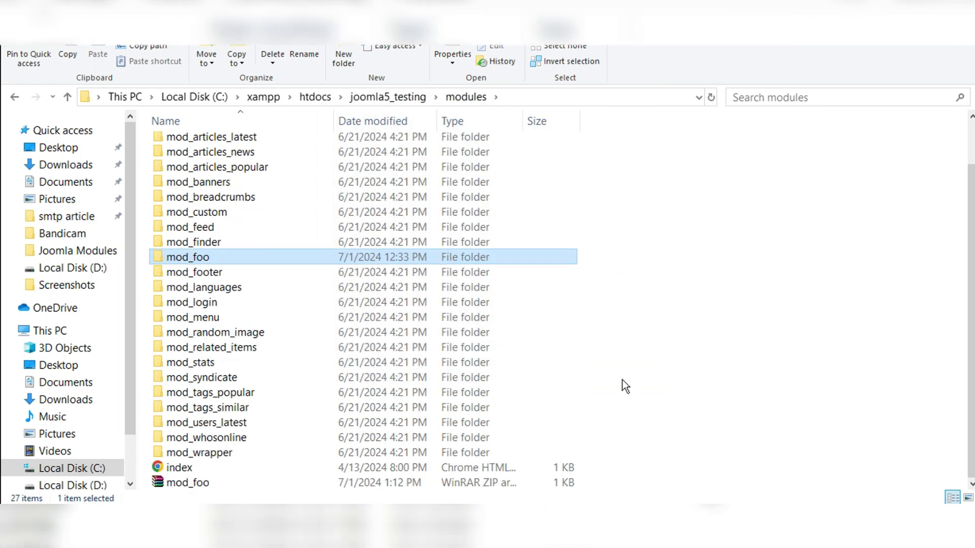
Step: Select mod_foo.zip, then reach Joomla's Extensions: Install page via System > Install > Extensions
{"action": "left_click", "coordinate": [198, 483]}
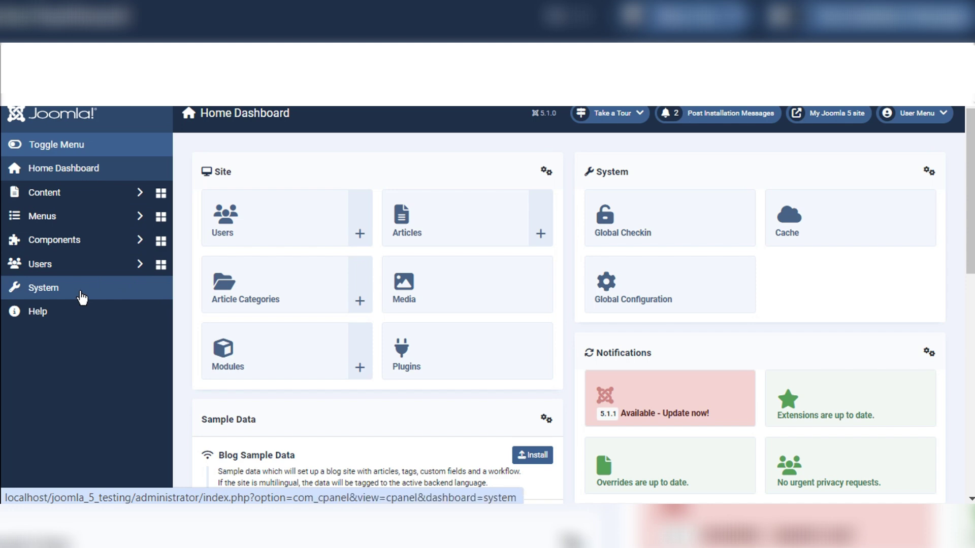
{"action": "left_click", "coordinate": [81, 298]}
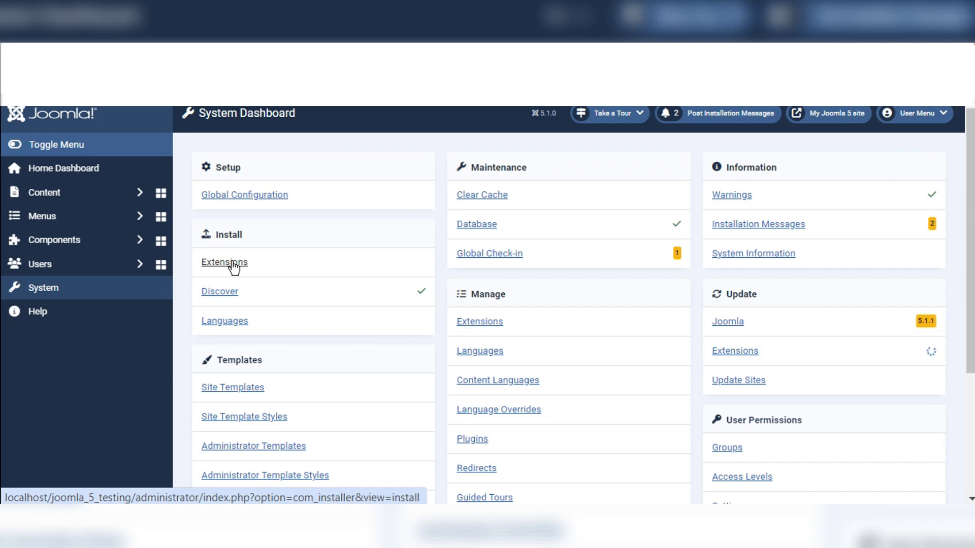
{"action": "left_click", "coordinate": [233, 264]}
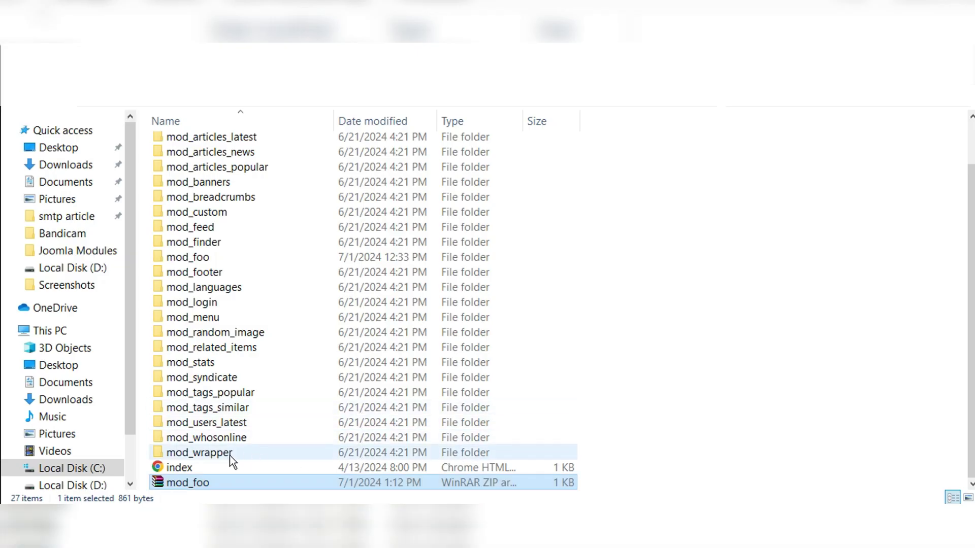
Step: Drag mod_foo.zip onto the Joomla Extensions: Install upload area
{"action": "mouse_move", "coordinate": [207, 484]}
{"action": "left_mouse_down"}
{"action": "mouse_move", "coordinate": [480, 399]}
{"action": "mouse_move", "coordinate": [577, 350]}
{"action": "left_mouse_up"}
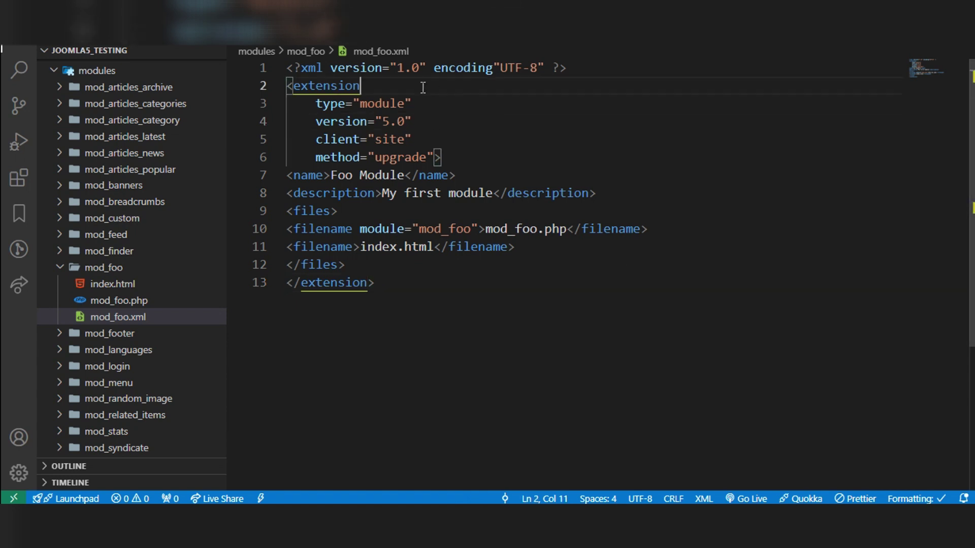
Step: Review the mod_foo.xml manifest and check the Joomla install page error
{"action": "left_click_drag", "start_coordinate": [360, 86], "coordinate": [448, 177]}
{"action": "left_click", "coordinate": [447, 183]}
{"action": "left_click", "coordinate": [517, 229]}
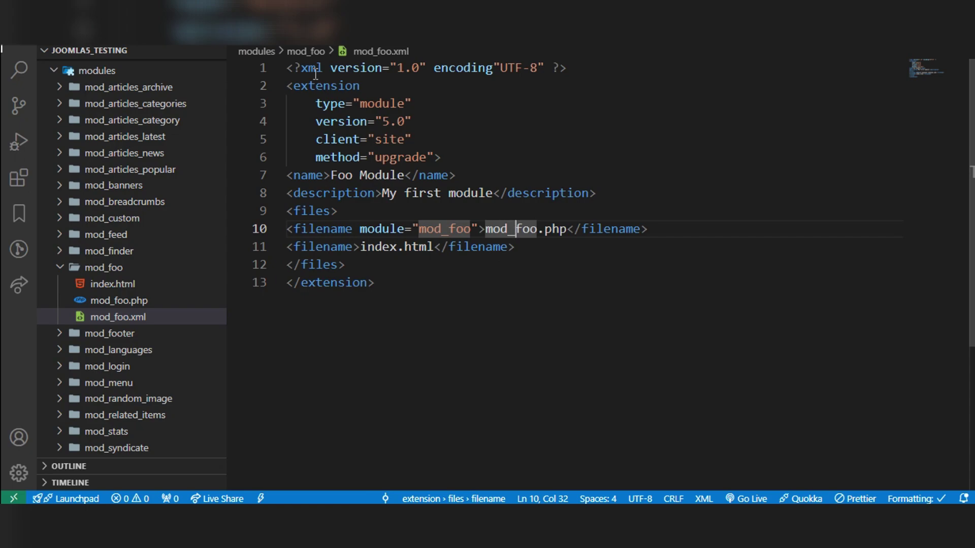
{"action": "key", "text": "alt+Tab"}
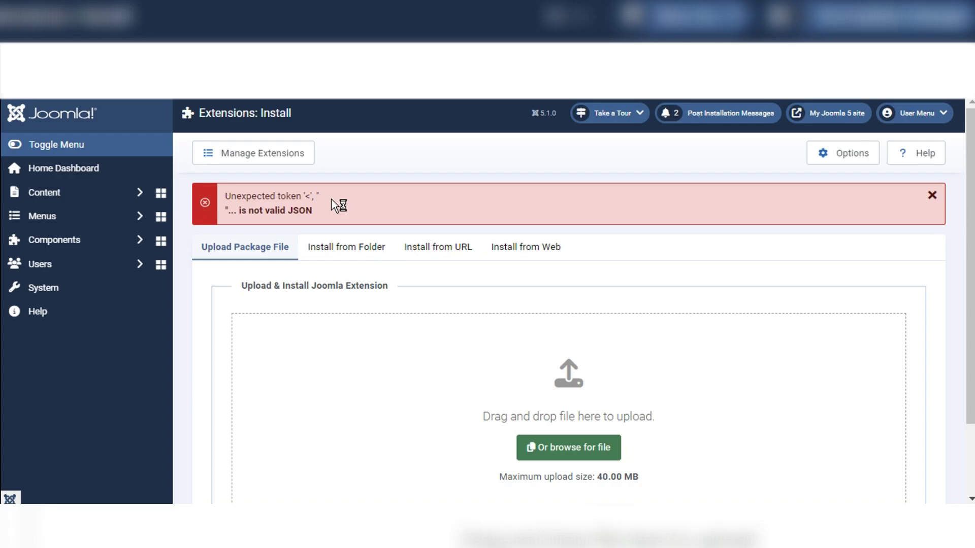
{"action": "key", "text": "alt+Tab"}
Step: Insert '=' after encoding in the line-1 XML declaration so it reads encoding="UTF-8"
{"action": "left_click", "coordinate": [300, 71]}
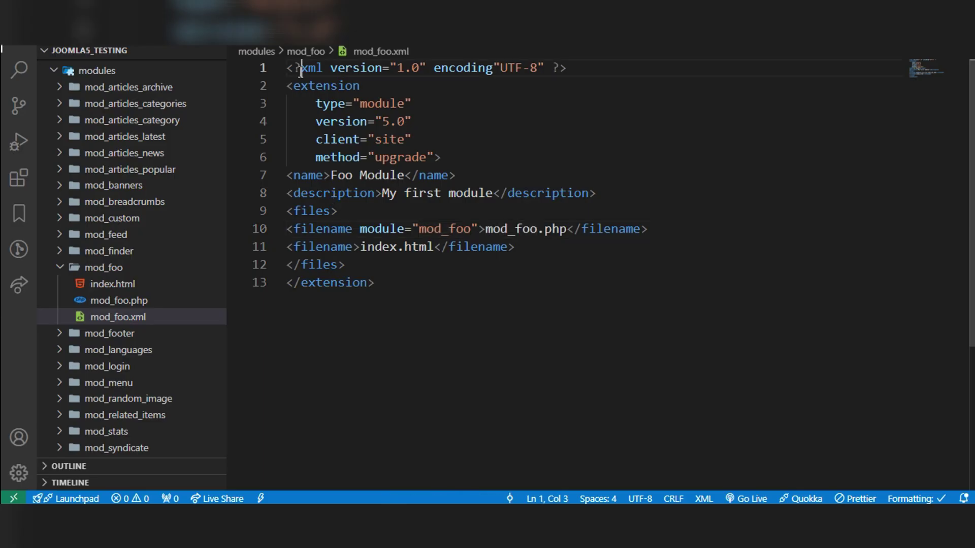
{"action": "left_click", "coordinate": [439, 68]}
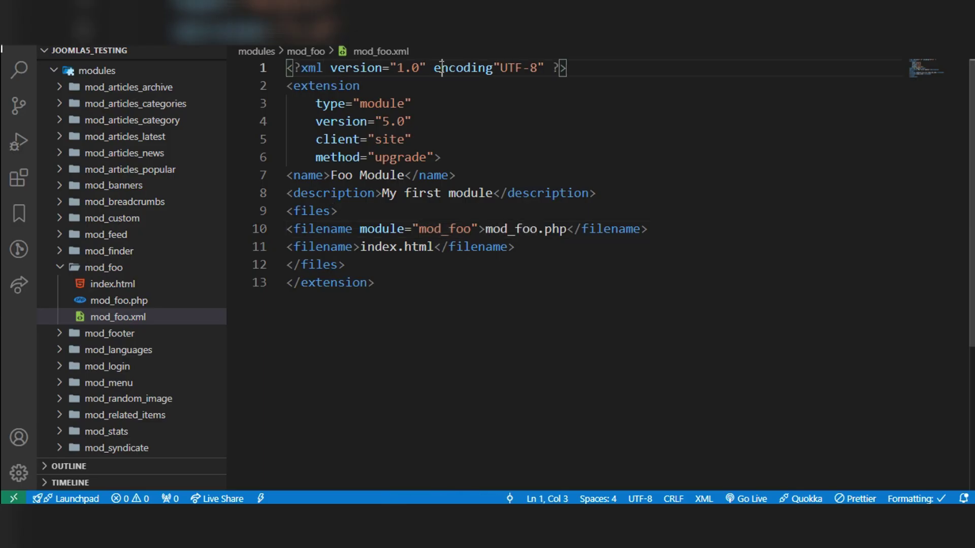
{"action": "left_click", "coordinate": [492, 68]}
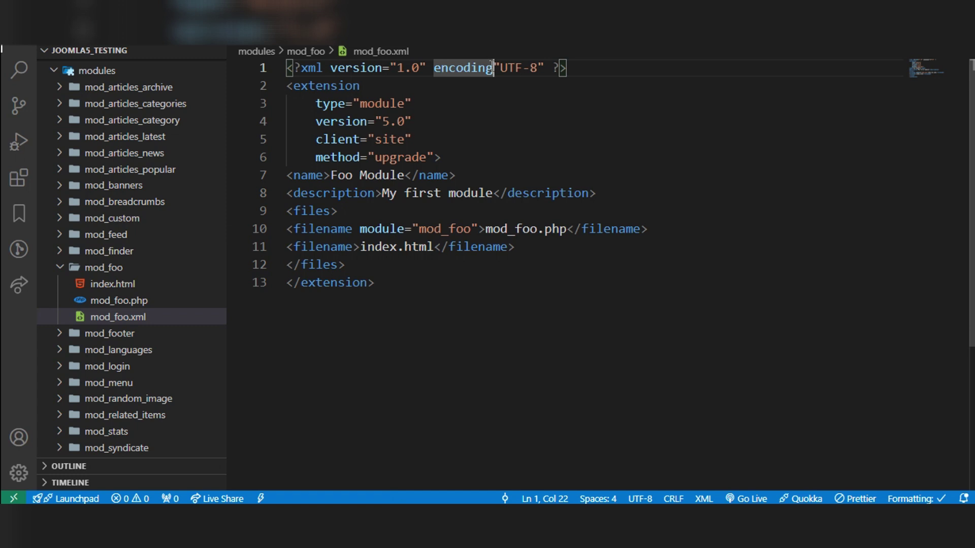
{"action": "type", "text": "="}
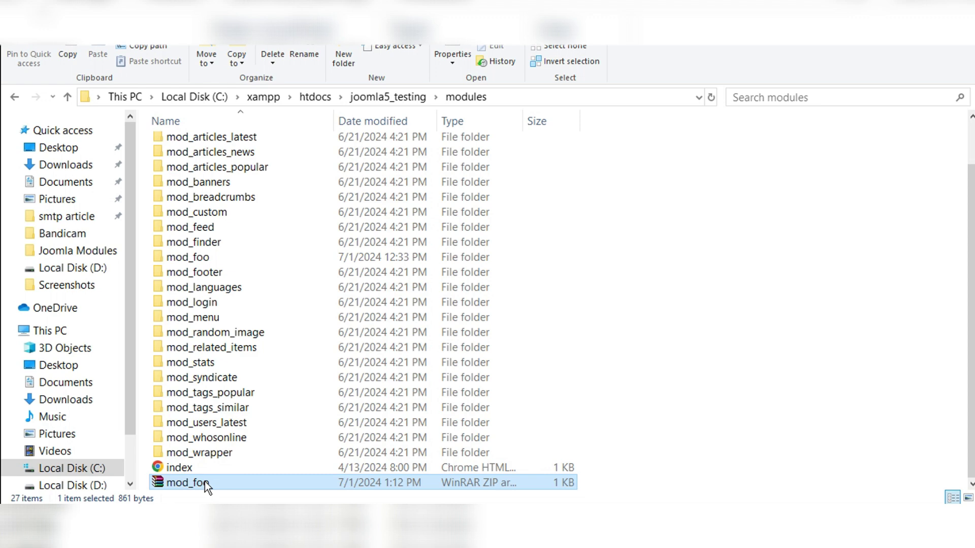
{"action": "mouse_move", "coordinate": [185, 482]}
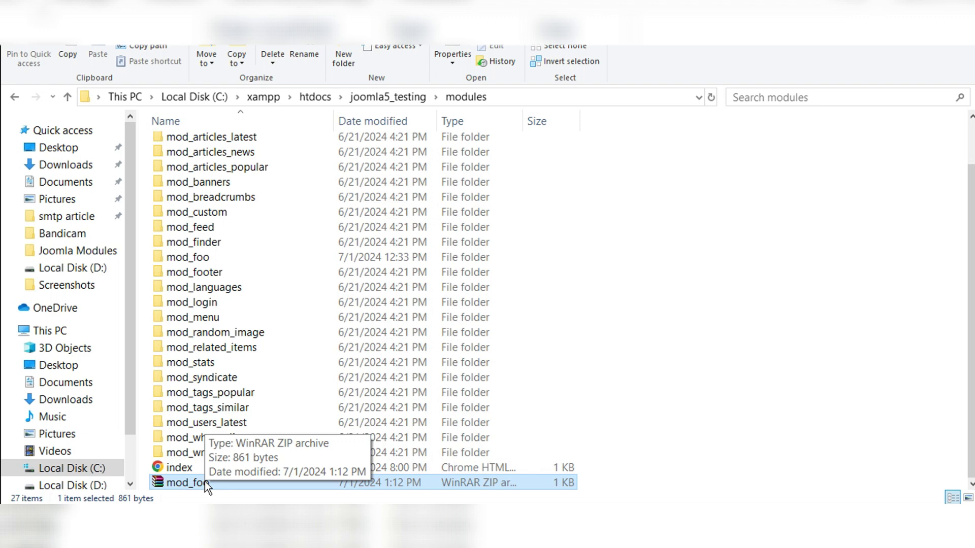
Step: Delete the old mod_foo.zip and rebuild it as a ZIP archive of mod_foo
{"action": "key", "text": "Delete"}
{"action": "left_click", "coordinate": [203, 272]}
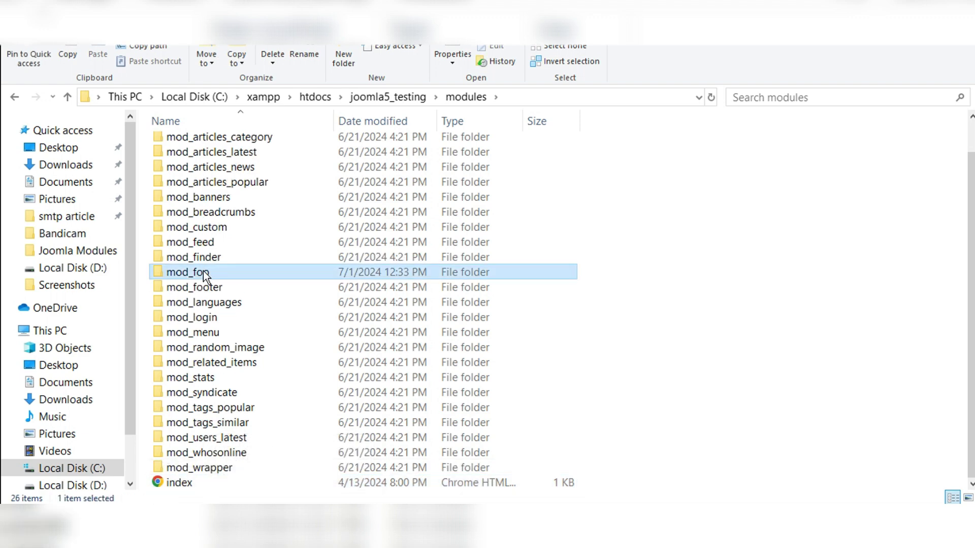
{"action": "right_click", "coordinate": [204, 272]}
{"action": "left_click", "coordinate": [281, 302]}
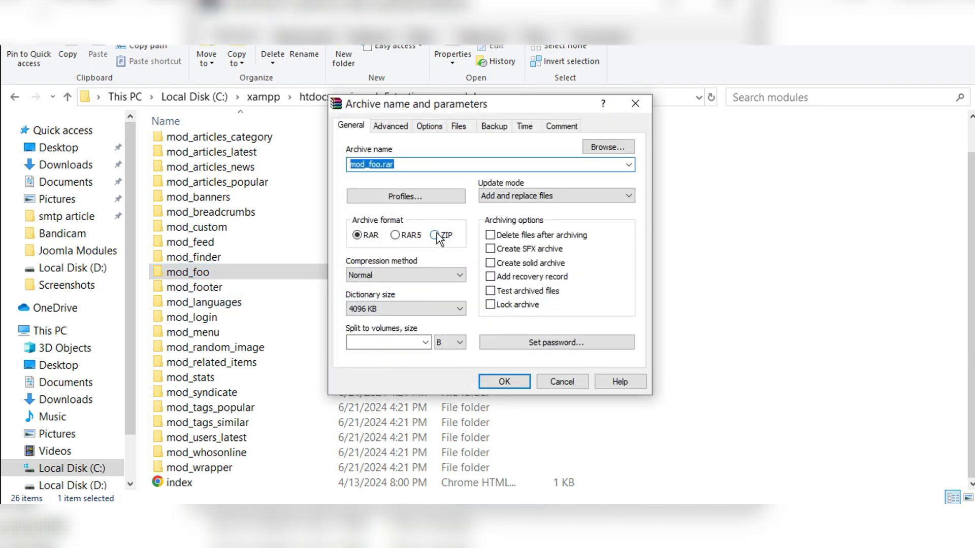
{"action": "left_click", "coordinate": [435, 234]}
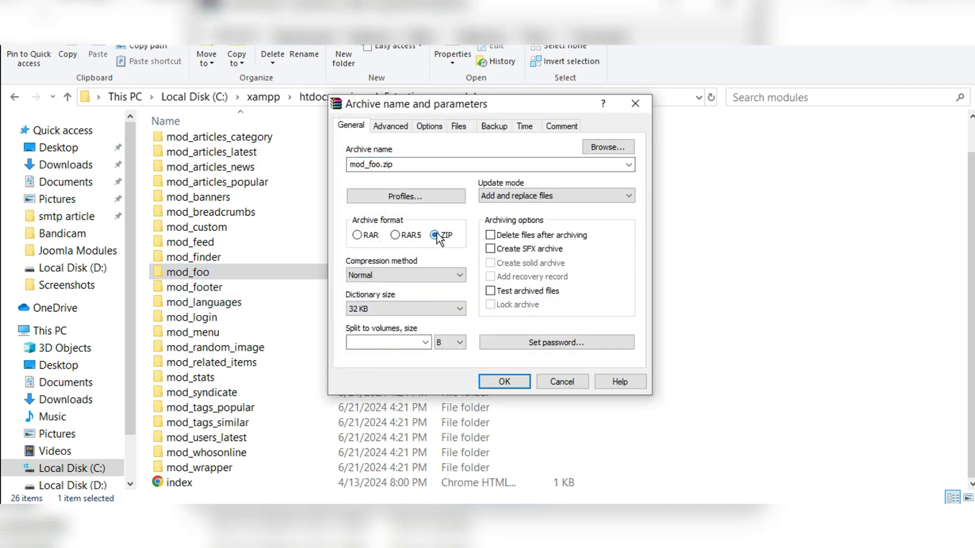
{"action": "left_click", "coordinate": [511, 386]}
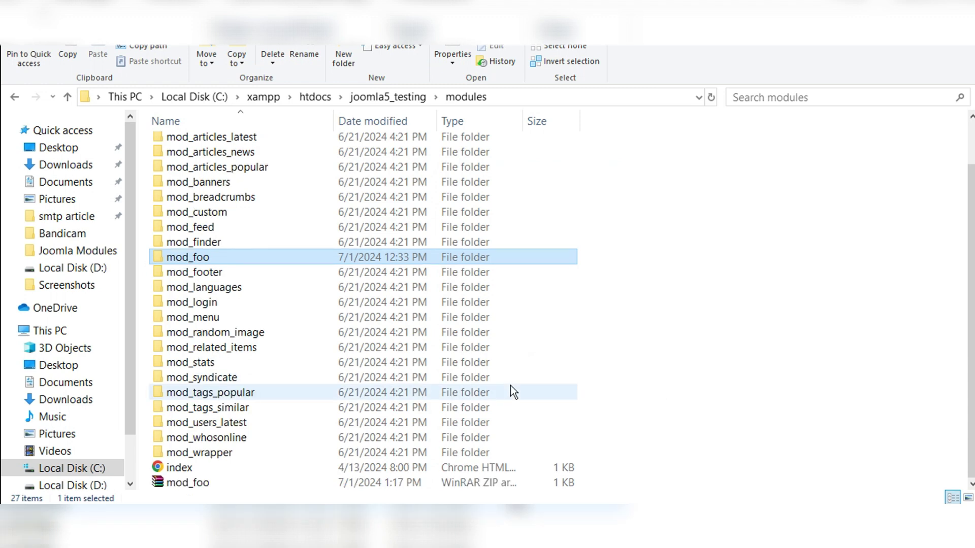
Step: Drag the new mod_foo.zip into the Joomla upload area
{"action": "left_click", "coordinate": [202, 483]}
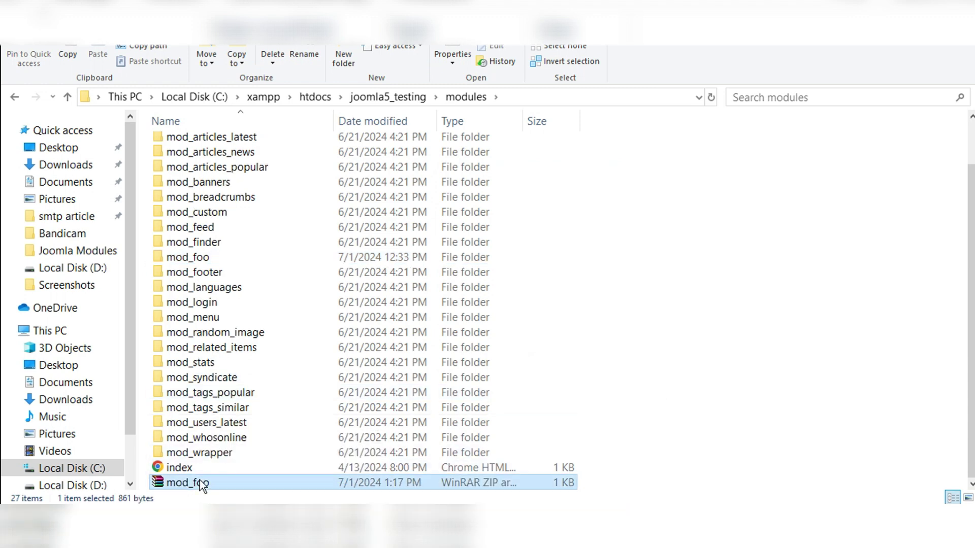
{"action": "left_click_drag", "start_coordinate": [202, 483], "coordinate": [472, 488]}
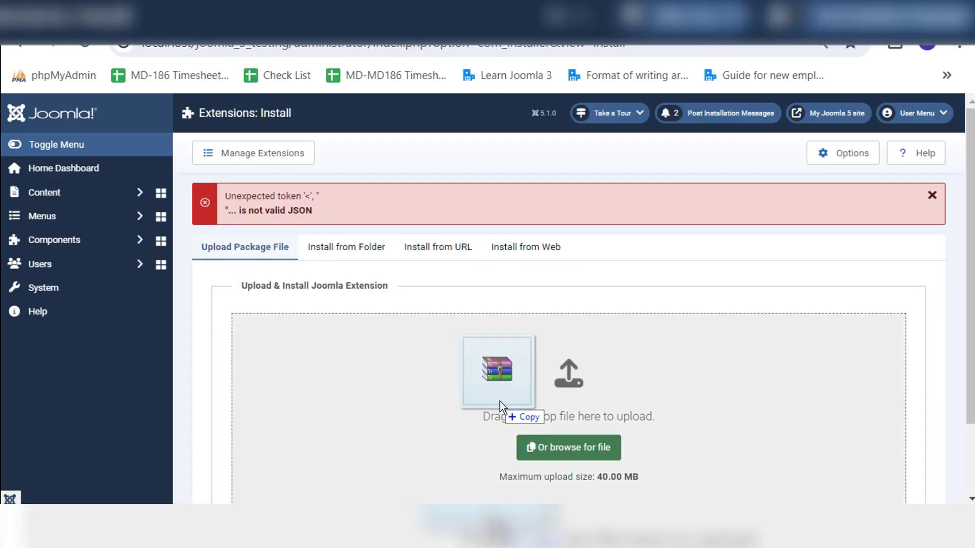
{"action": "left_click_drag", "start_coordinate": [472, 487], "coordinate": [510, 405]}
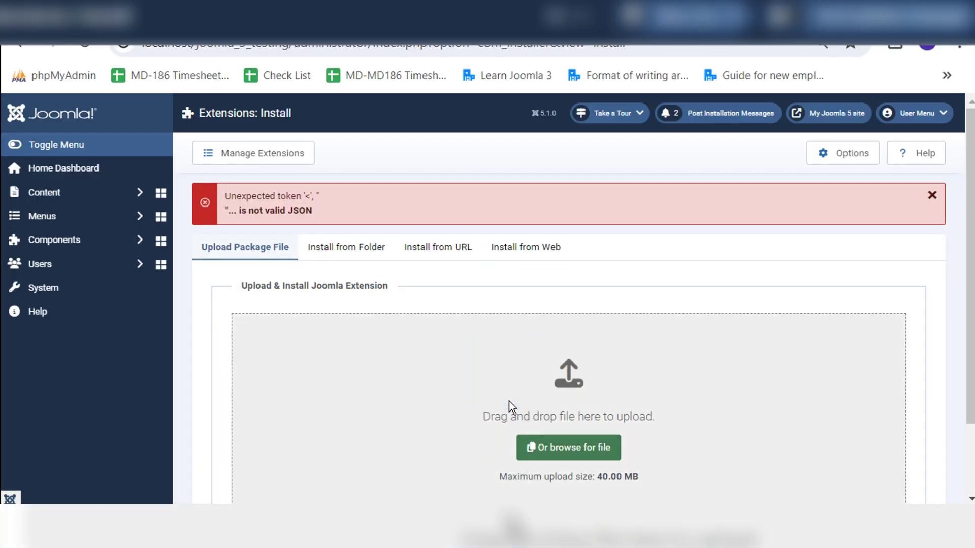
Step: Dismiss the JSON error, re-upload mod_foo.zip, and close the manifest-file error
{"action": "left_click", "coordinate": [933, 197]}
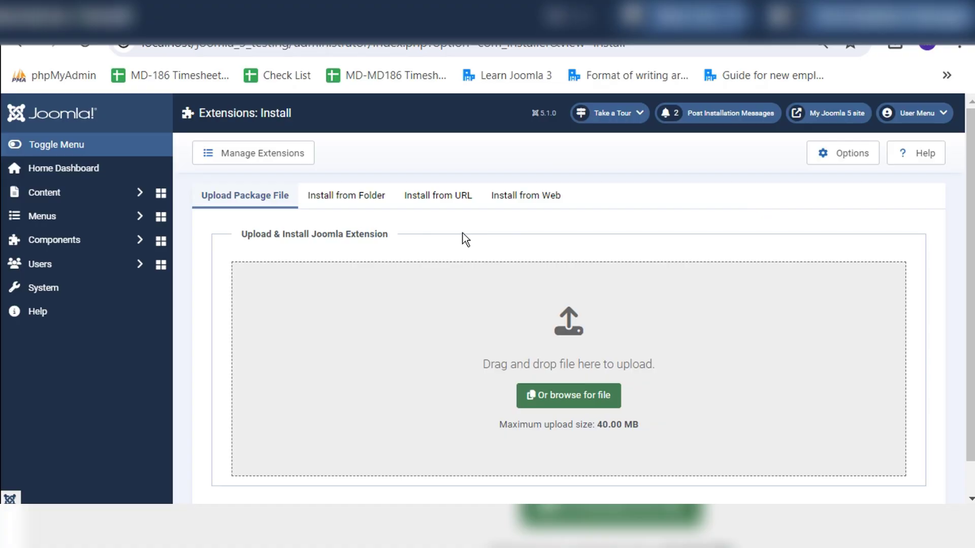
{"action": "key", "text": "alt+Tab"}
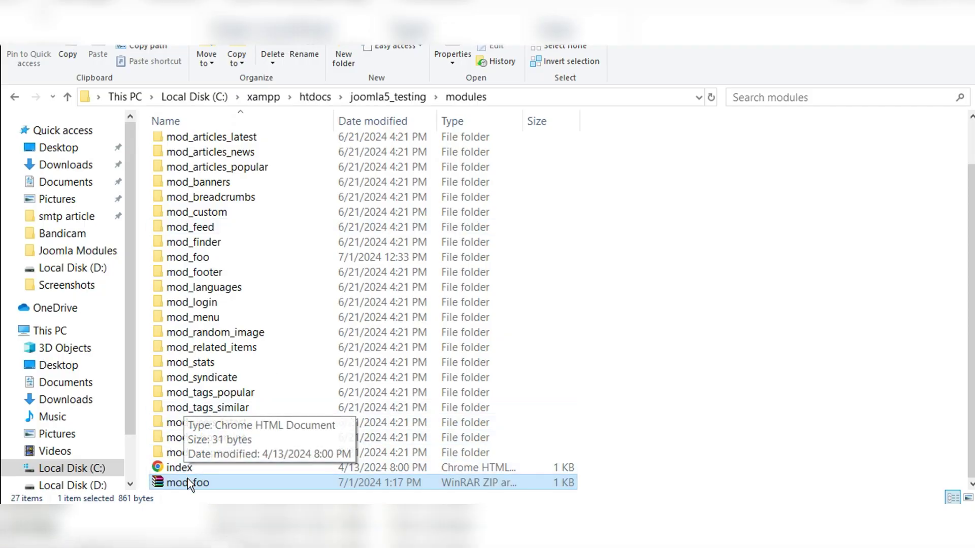
{"action": "mouse_move", "coordinate": [187, 480]}
{"action": "left_mouse_down"}
{"action": "mouse_move", "coordinate": [467, 501]}
{"action": "mouse_move", "coordinate": [546, 390]}
{"action": "mouse_move", "coordinate": [544, 373]}
{"action": "left_mouse_up"}
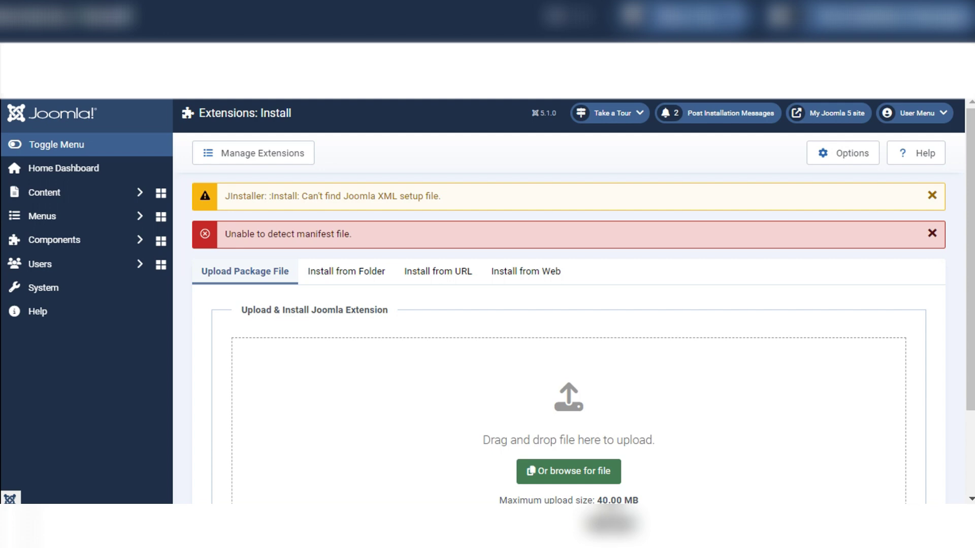
{"action": "left_click", "coordinate": [933, 234]}
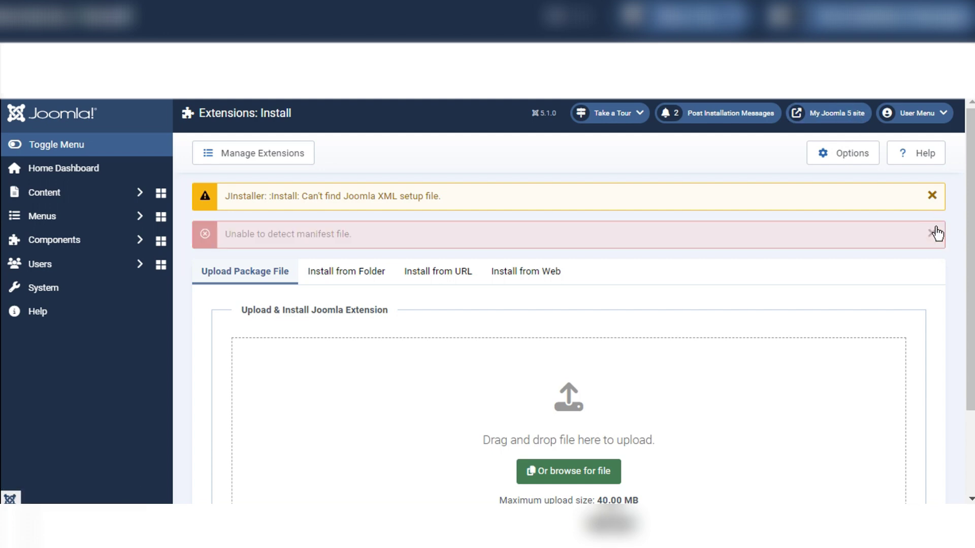
Step: Close the XML setup warning and upload mod_foo.zip again, installing 'My first module' successfully
{"action": "left_click", "coordinate": [932, 198]}
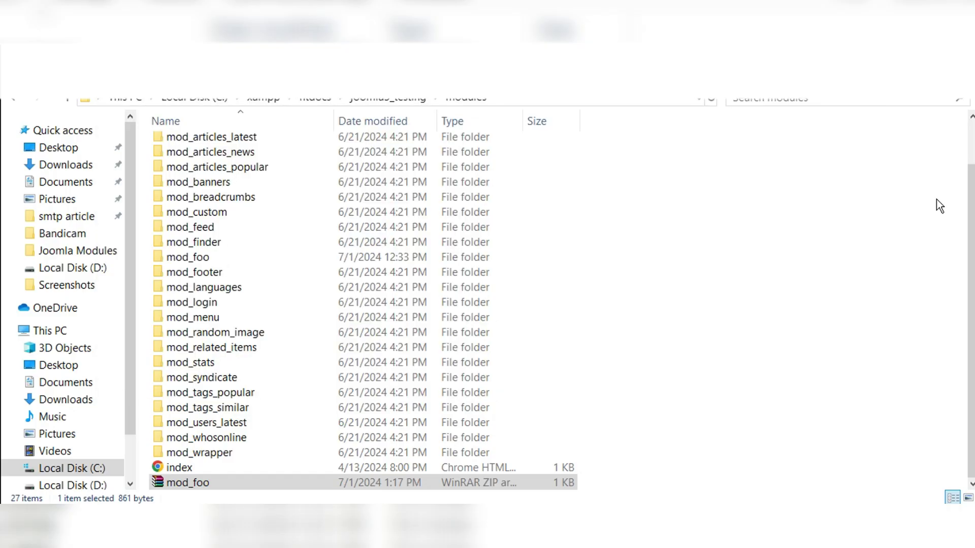
{"action": "left_click_drag", "start_coordinate": [207, 480], "coordinate": [467, 495]}
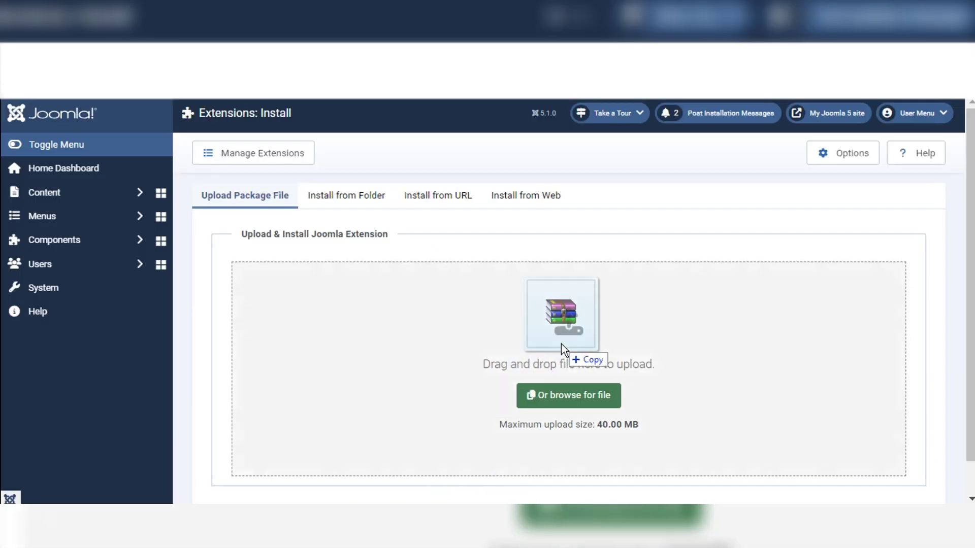
{"action": "left_click_drag", "start_coordinate": [467, 487], "coordinate": [561, 343]}
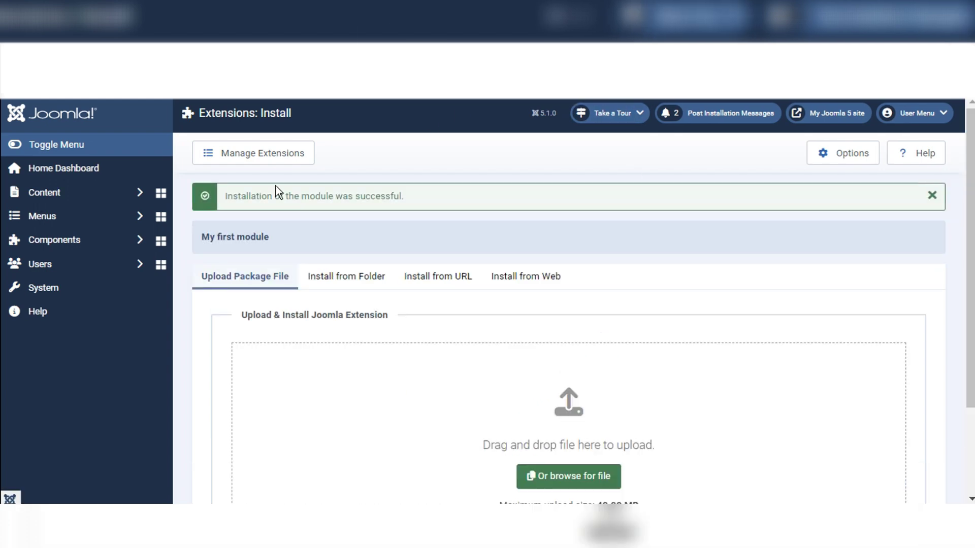
{"action": "left_click_drag", "start_coordinate": [227, 196], "coordinate": [404, 198]}
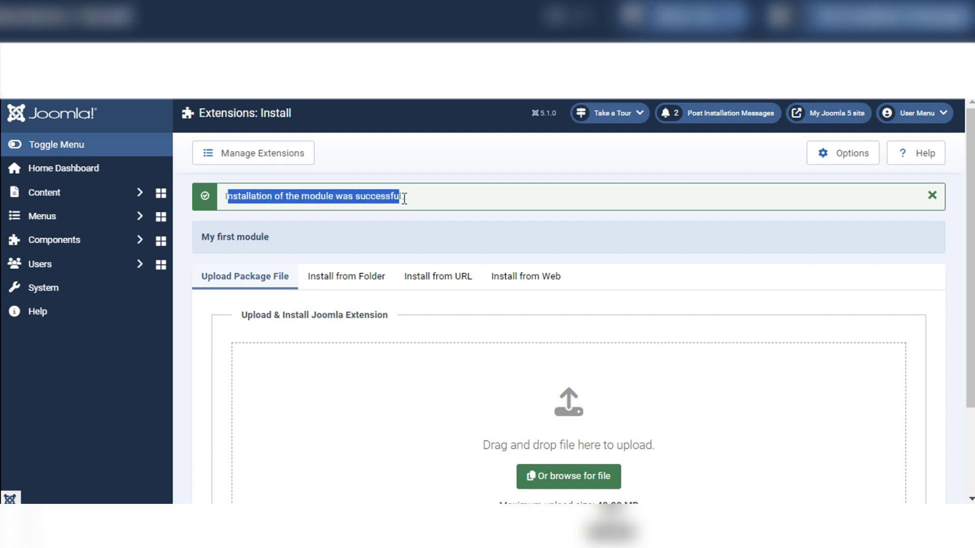
{"action": "left_click", "coordinate": [405, 199]}
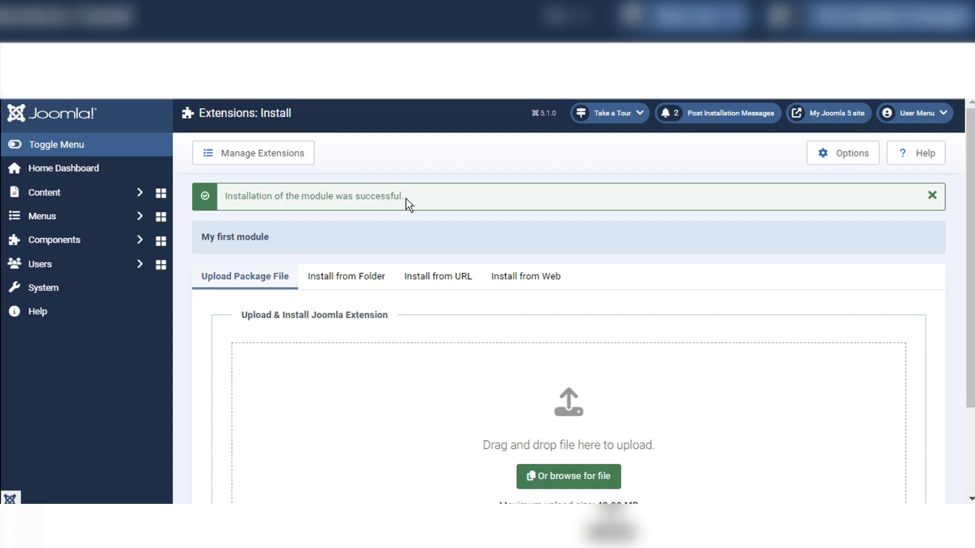